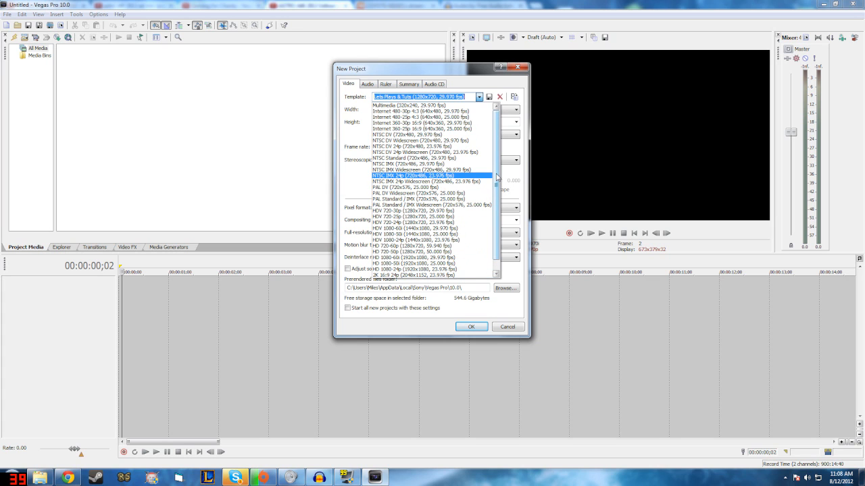
# Step: Choose the HD 720-60p (1280x720, 59.940 fps) template for the new project
pyautogui.scroll(-1, 497, 177)
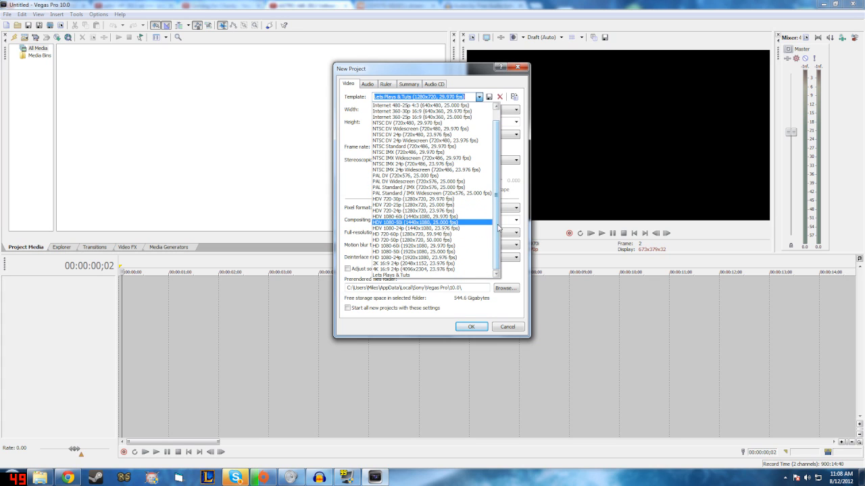
pyautogui.scroll(1, 500, 231)
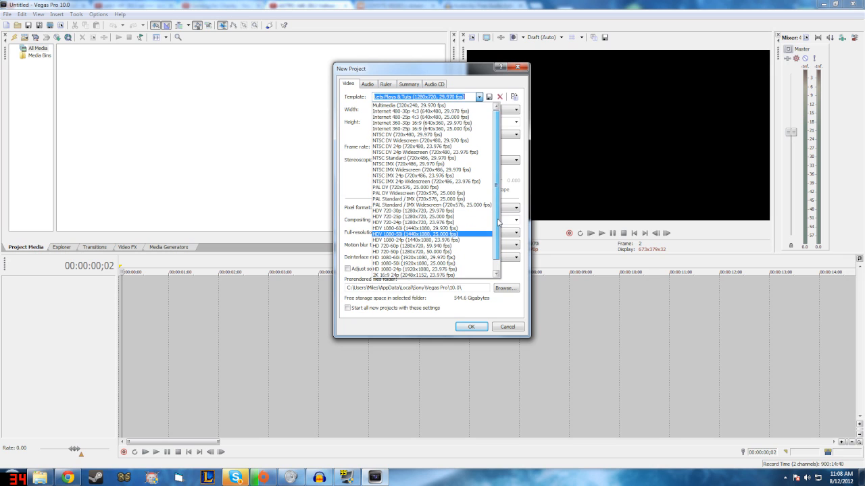
pyautogui.scroll(-1, 495, 233)
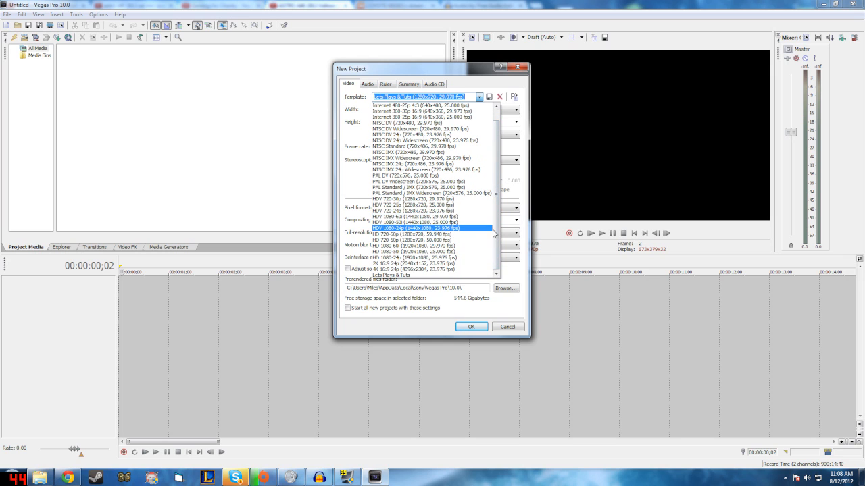
pyautogui.scroll(1, 499, 243)
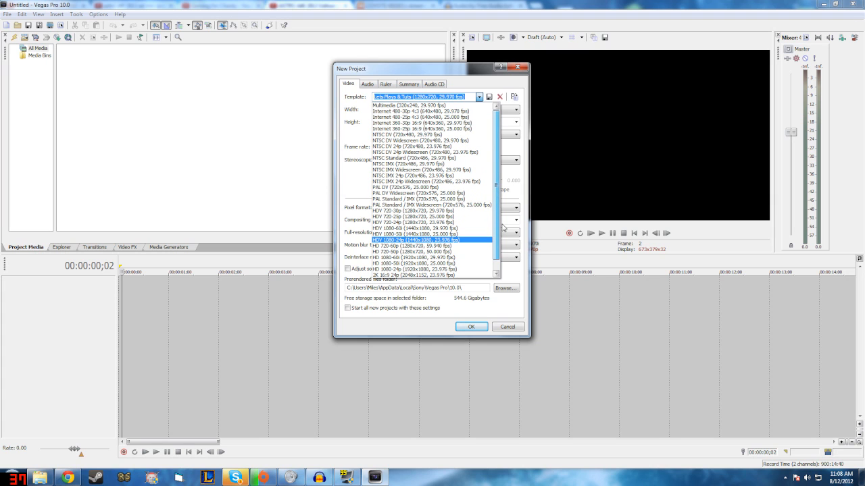
pyautogui.moveTo(497, 175); pyautogui.dragTo(495, 198)
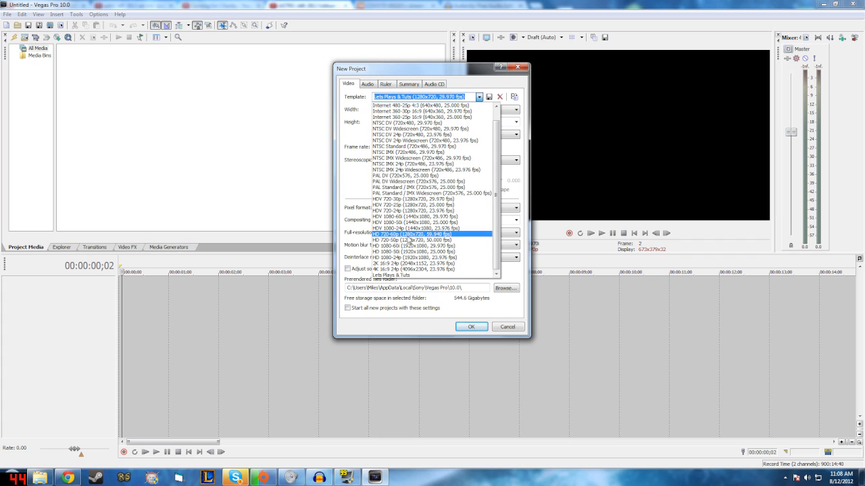
pyautogui.click(433, 233)
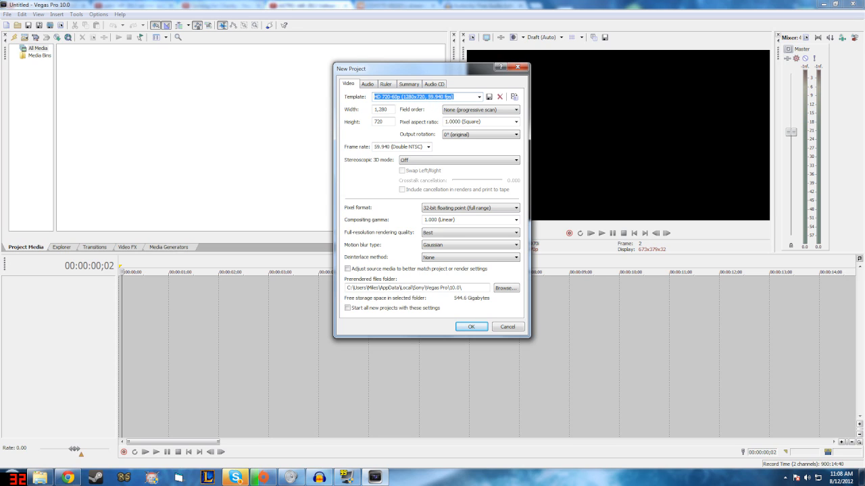
# Step: Set the new project's frame rate to 29.970 (NTSC)
pyautogui.click(385, 110)
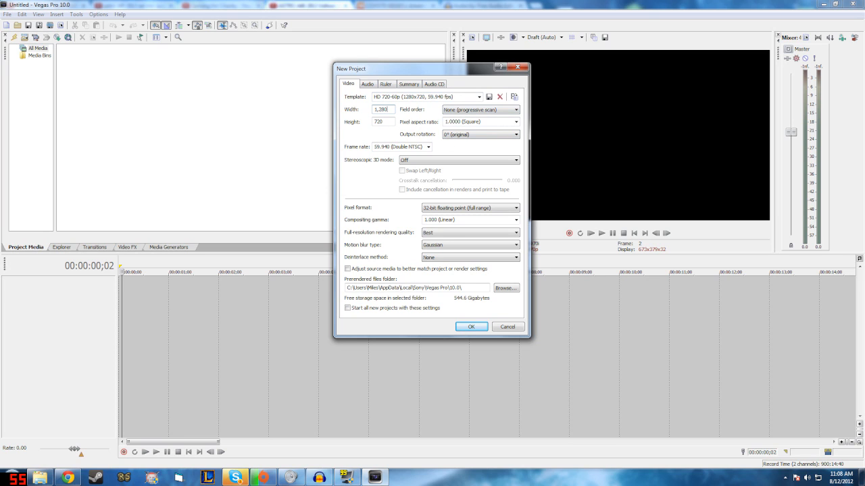
pyautogui.click(428, 146)
pyautogui.click(428, 148)
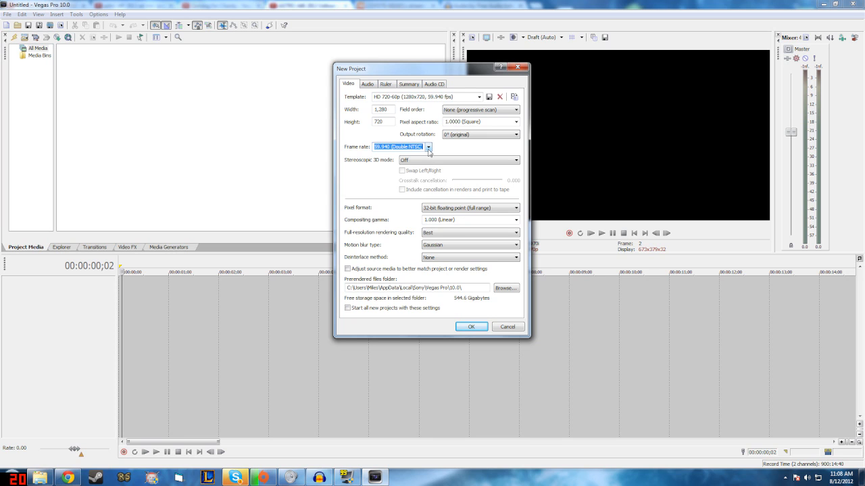
pyautogui.click(429, 149)
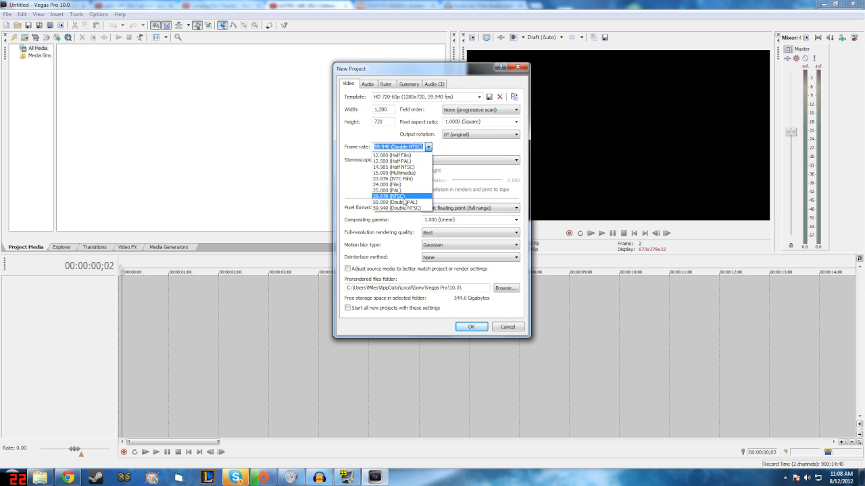
pyautogui.click(404, 196)
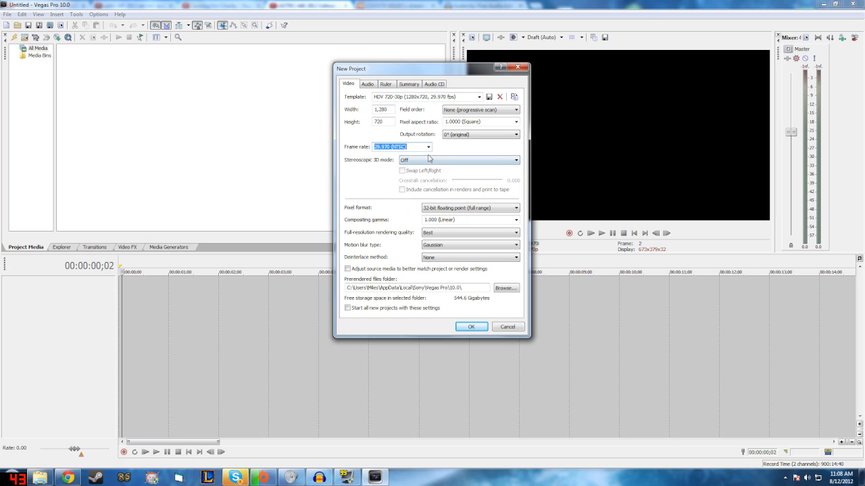
pyautogui.click(428, 147)
pyautogui.click(428, 147)
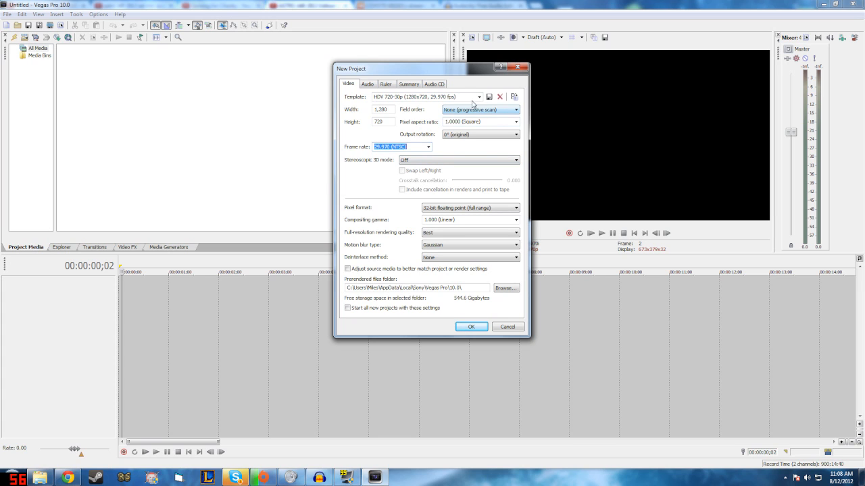
pyautogui.click(391, 109)
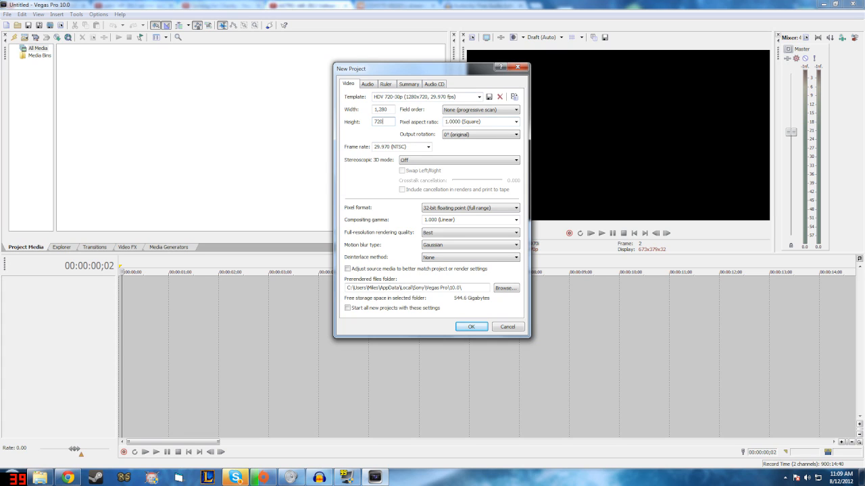
# Step: Use None (progressive scan) as the field order and 0° (original) as the output rotation
pyautogui.click(502, 112)
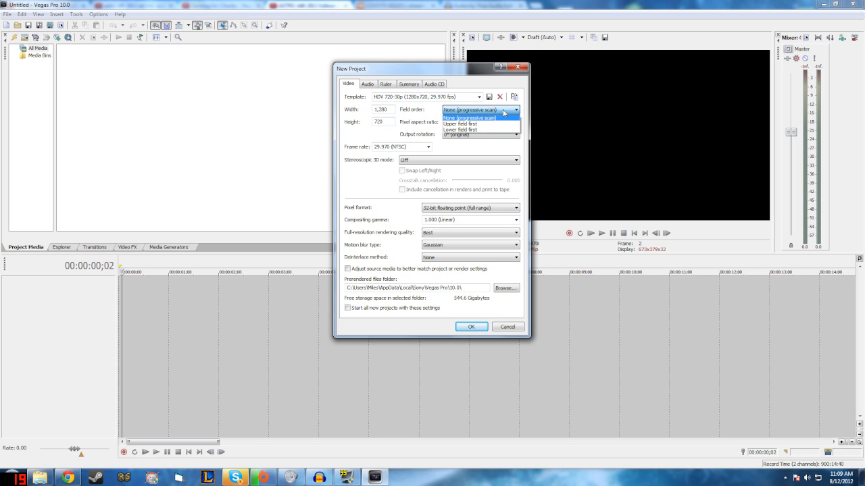
pyautogui.click(504, 113)
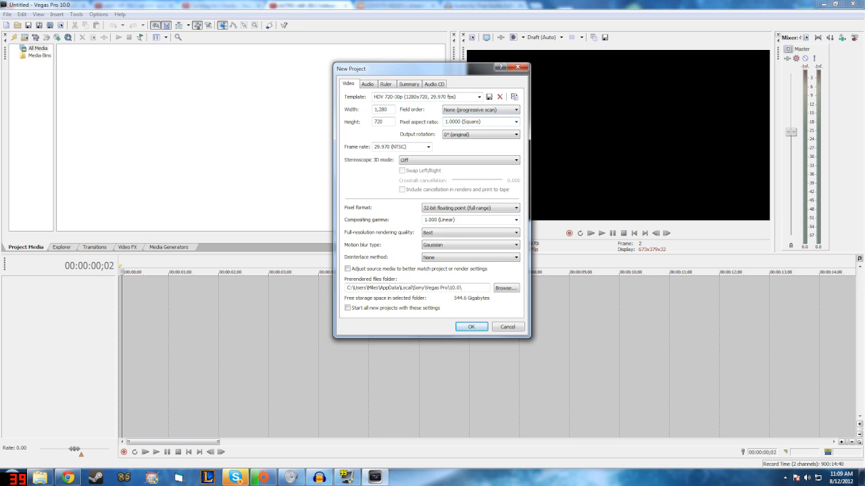
pyautogui.click(499, 136)
pyautogui.click(487, 145)
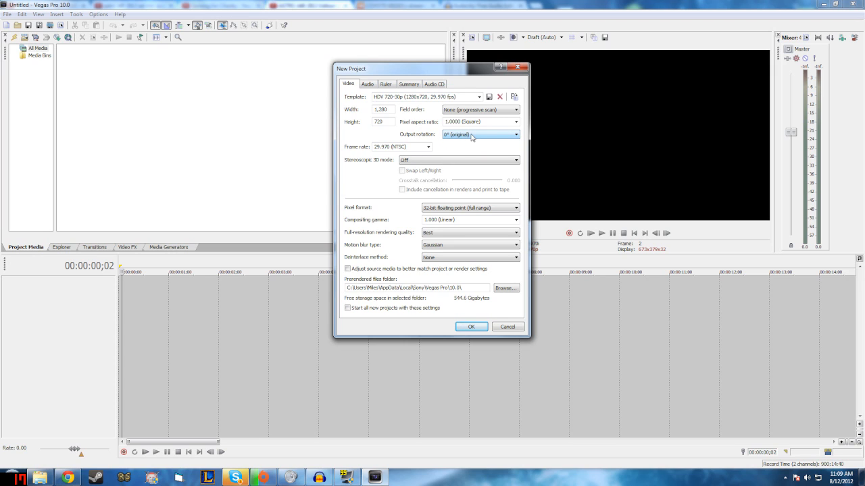
# Step: Set the new project's stereoscopic 3D mode to Off
pyautogui.click(489, 162)
pyautogui.click(485, 167)
pyautogui.click(483, 162)
pyautogui.click(483, 161)
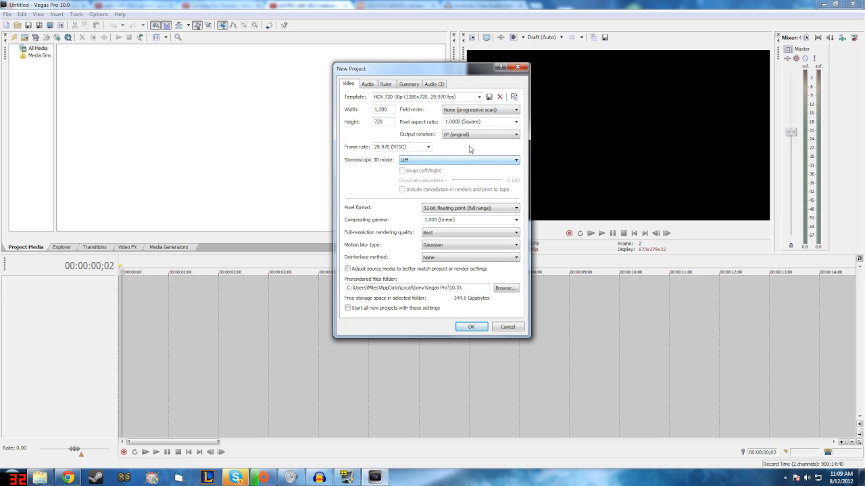
pyautogui.click(500, 163)
pyautogui.click(498, 165)
# Step: Set the pixel format to 32-bit floating point (full range) and the compositing gamma to 1.000 (Linear)
pyautogui.click(468, 208)
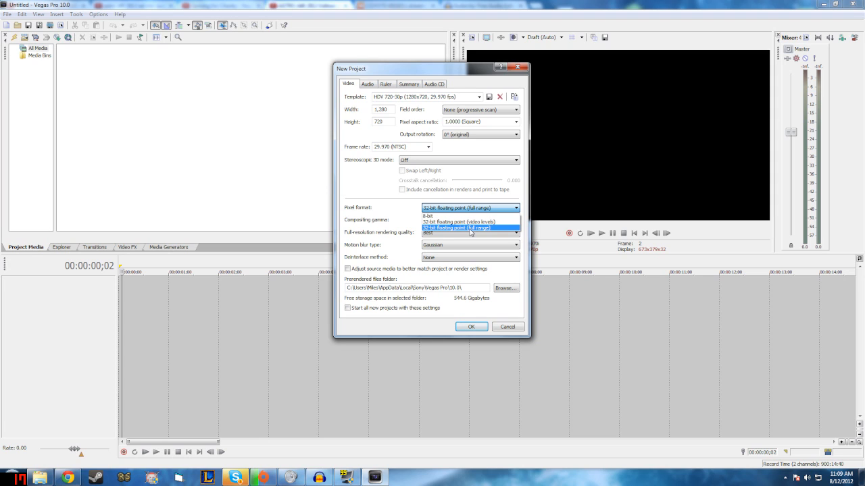
pyautogui.click(471, 227)
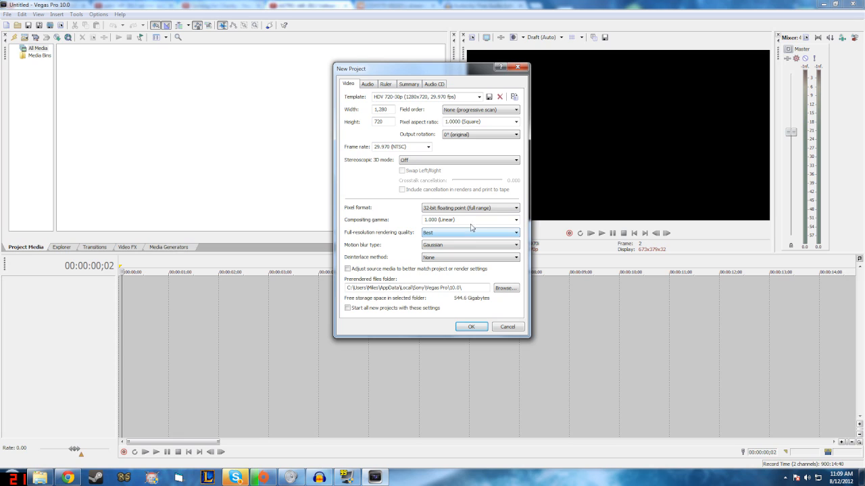
pyautogui.click(516, 220)
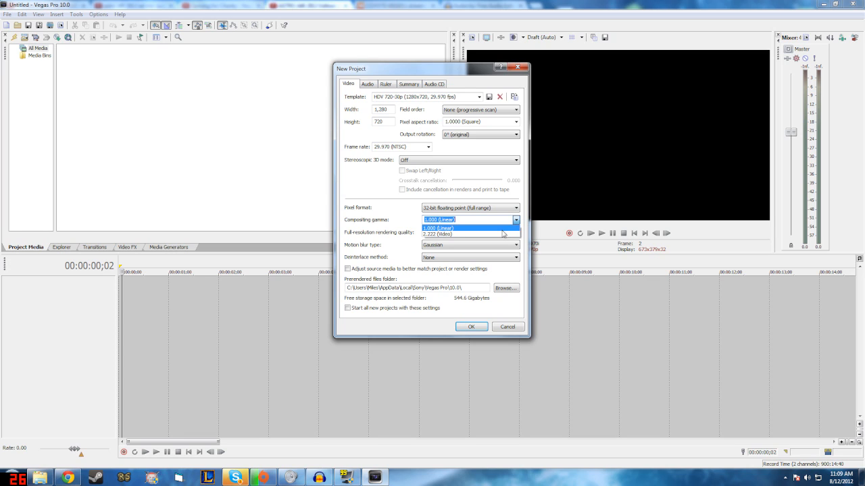
pyautogui.click(503, 229)
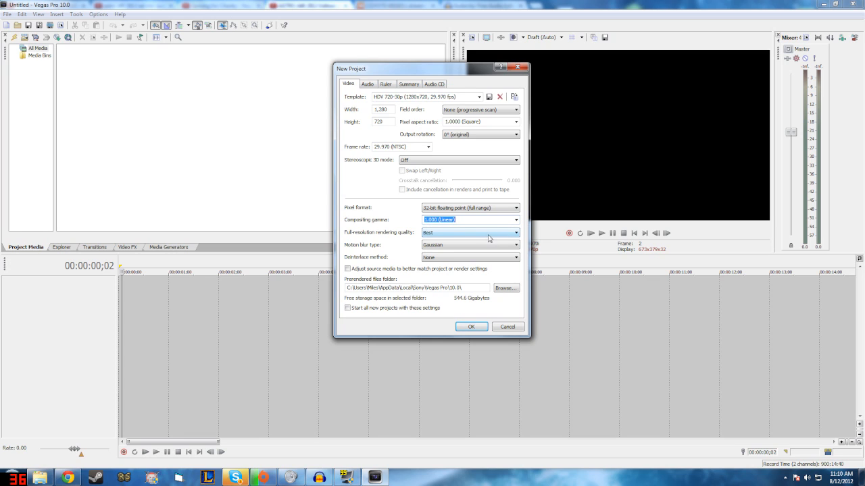
# Step: Set the full-resolution rendering quality to Best and the motion blur type to Gaussian
pyautogui.click(478, 234)
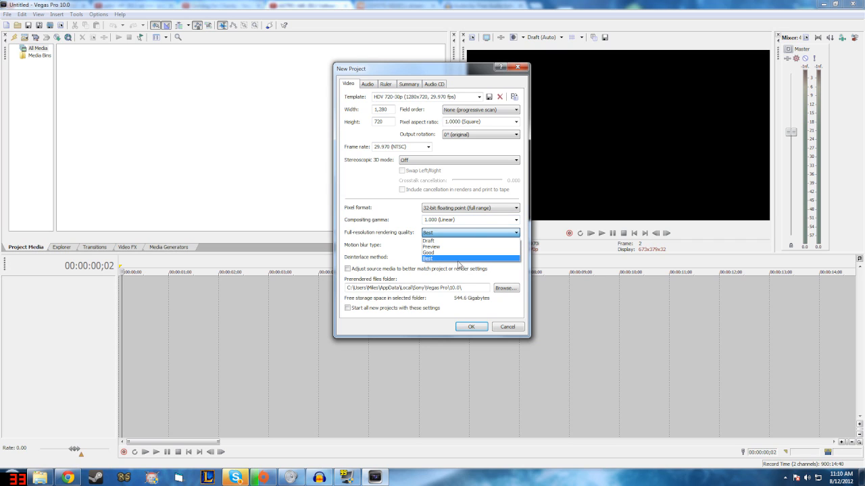
pyautogui.click(459, 259)
pyautogui.click(464, 250)
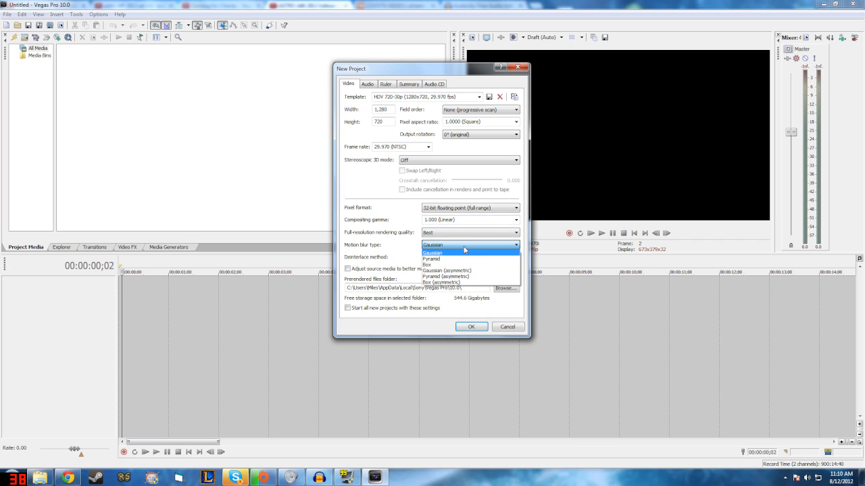
pyautogui.click(464, 250)
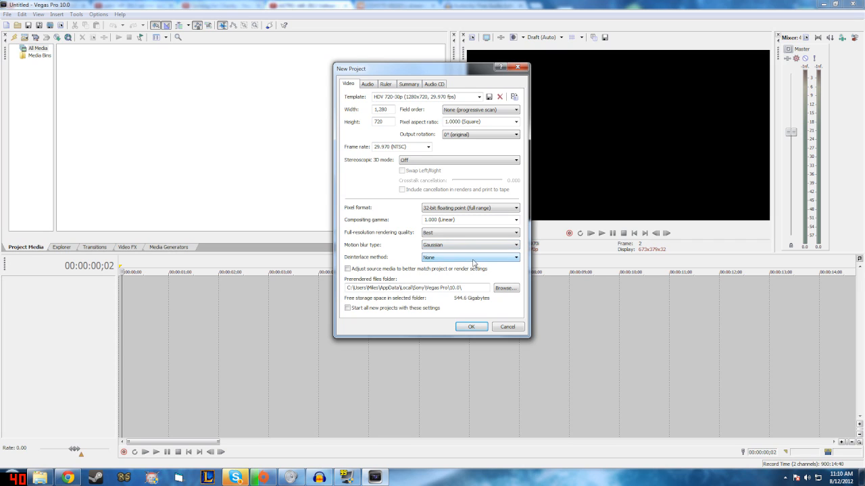
# Step: Use None as the deinterlace method and create the project, applying these settings to all new projects
pyautogui.click(473, 260)
pyautogui.click(473, 265)
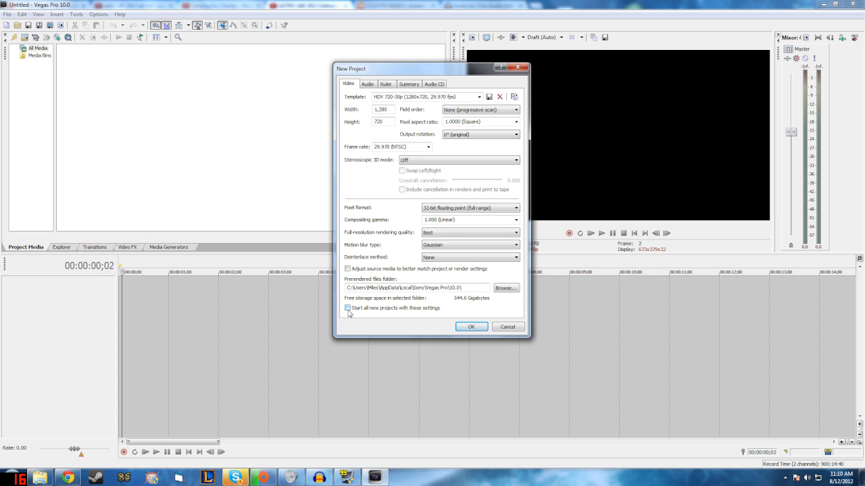
pyautogui.click(348, 309)
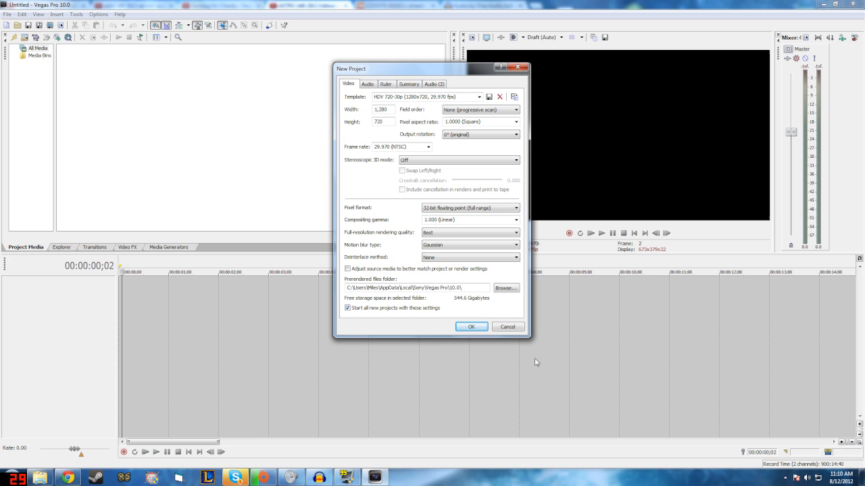
pyautogui.click(471, 328)
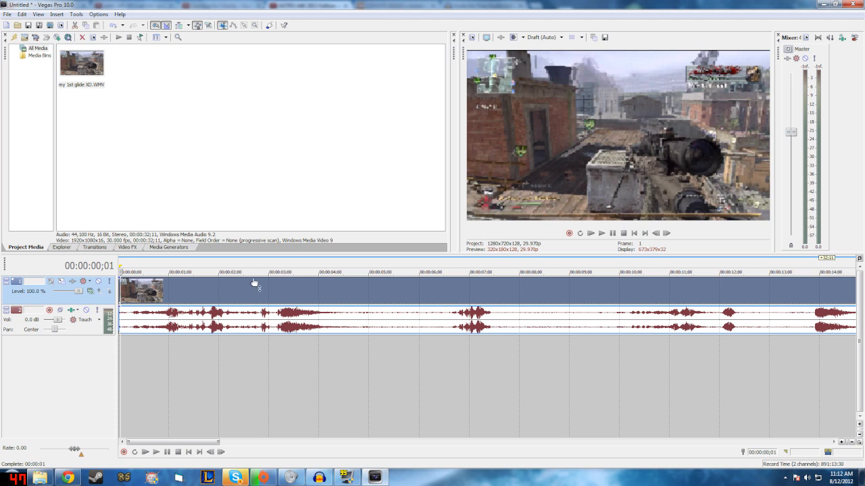
# Step: Advance the playhead two frames and set the video preview quality to Best (Full)
pyautogui.press('Right')
pyautogui.press('Right')
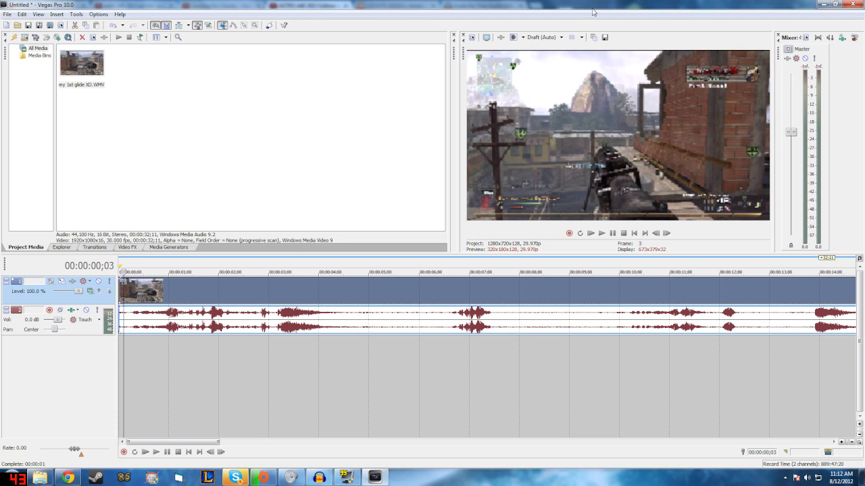
pyautogui.click(543, 38)
pyautogui.moveTo(561, 53)
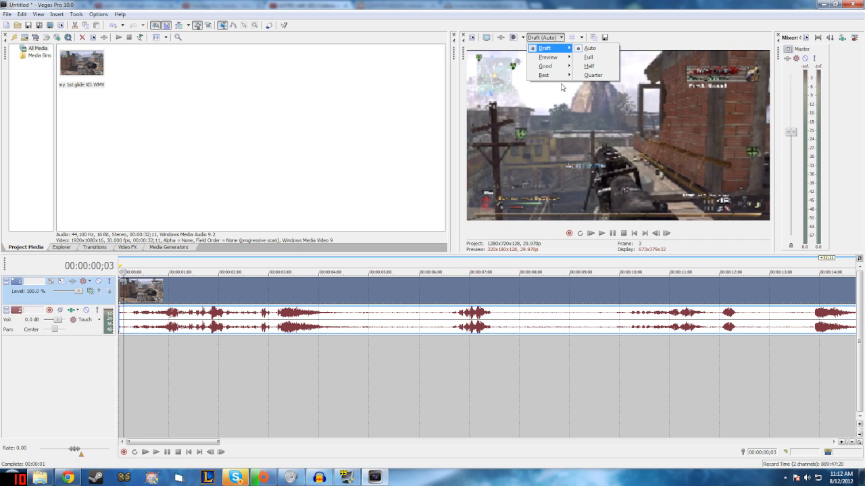
pyautogui.moveTo(554, 75)
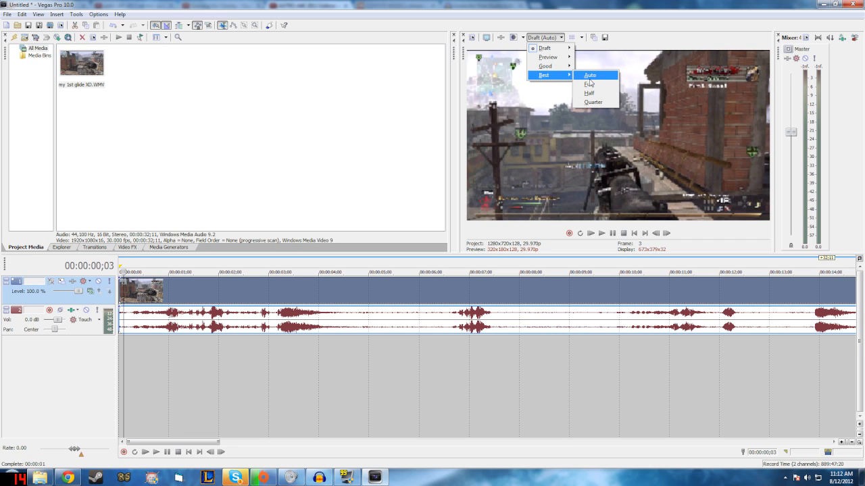
pyautogui.click(588, 83)
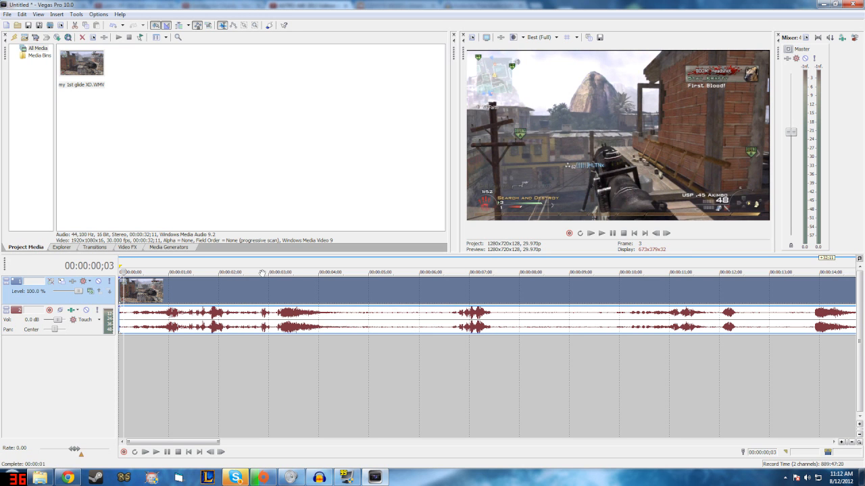
# Step: Play the first few seconds of the clip, stop playback and set the video preview quality to Draft (Auto)
pyautogui.press('space')
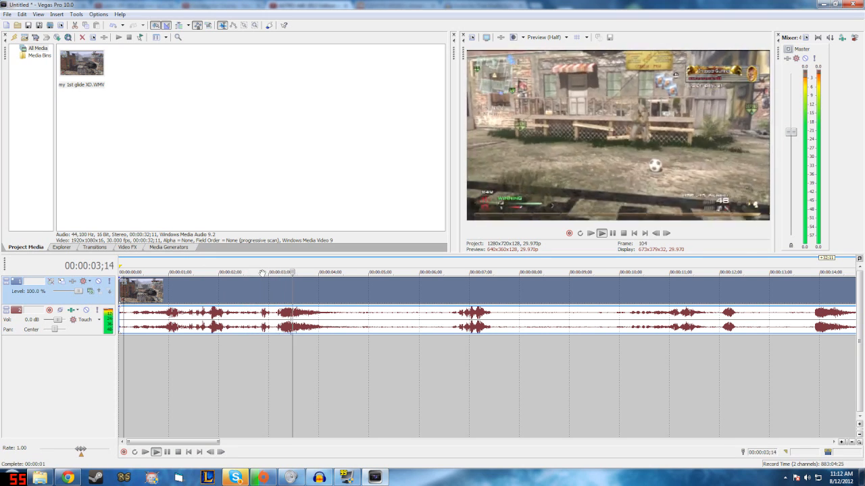
pyautogui.press('space')
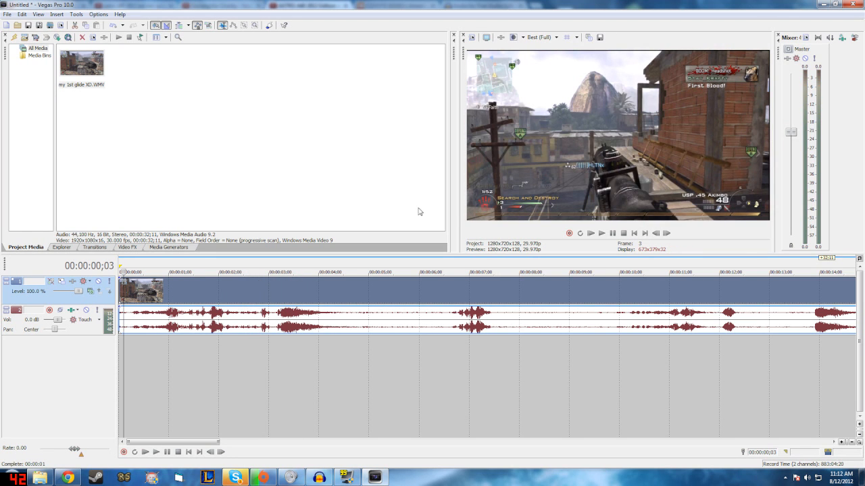
pyautogui.click(540, 40)
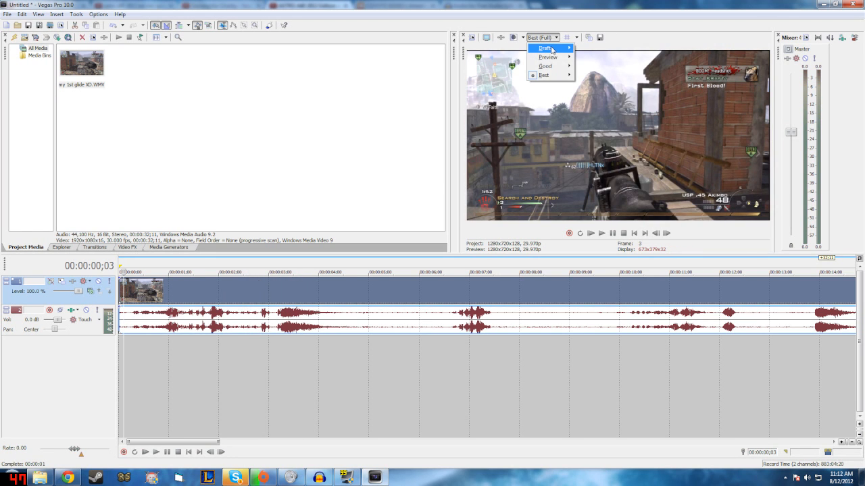
pyautogui.moveTo(551, 48)
pyautogui.click(597, 49)
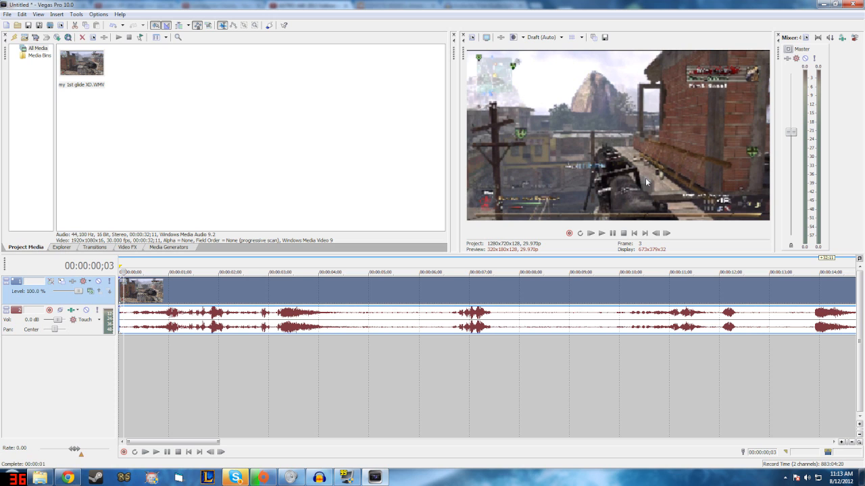
# Step: Open the project's render settings and choose the Windows Media Video V11 (*.wmv) format with the 6 Mbps HD 720-30p Video template
pyautogui.click(7, 14)
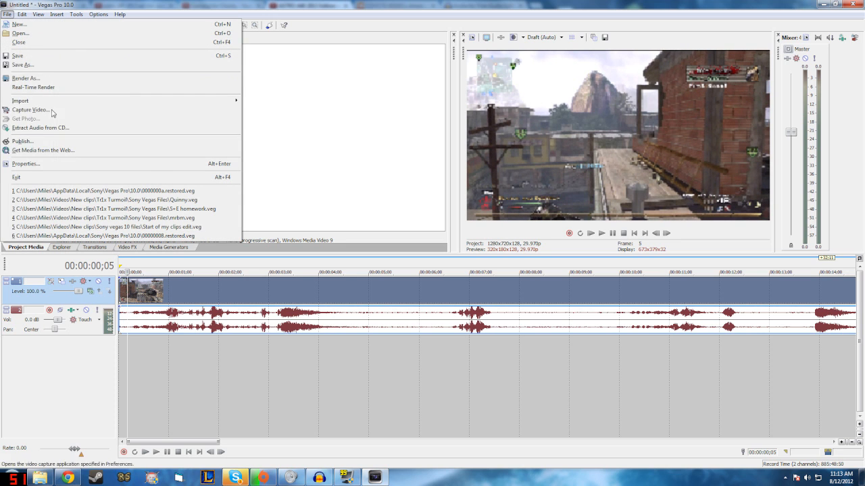
pyautogui.click(18, 78)
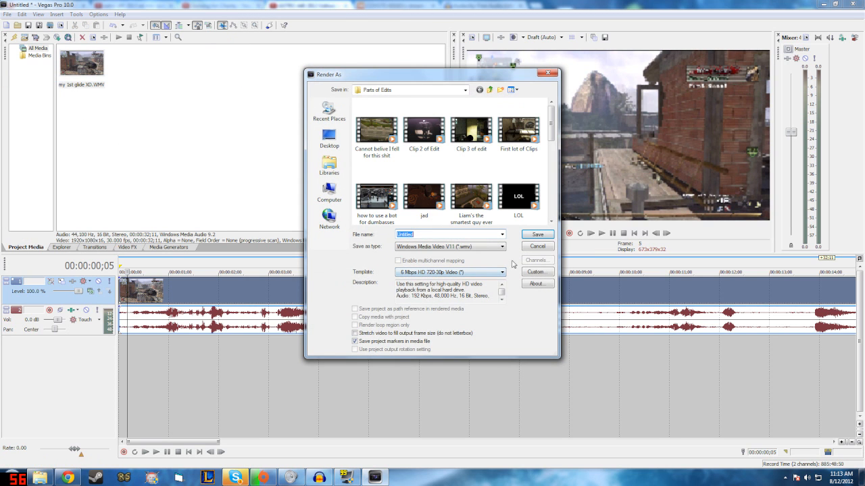
pyautogui.click(483, 248)
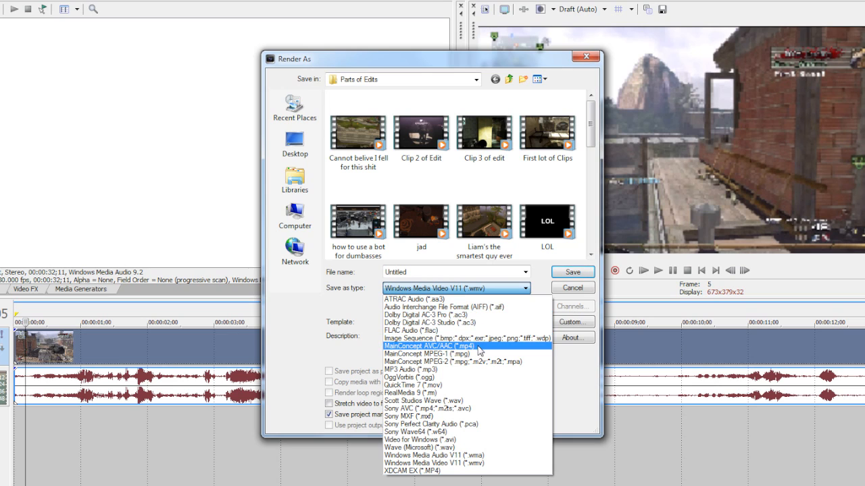
pyautogui.click(488, 463)
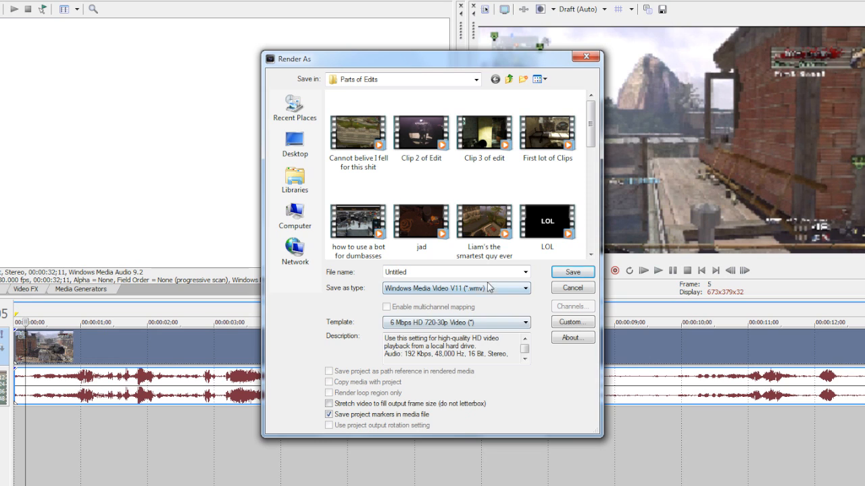
pyautogui.click(477, 292)
pyautogui.click(477, 292)
pyautogui.click(514, 323)
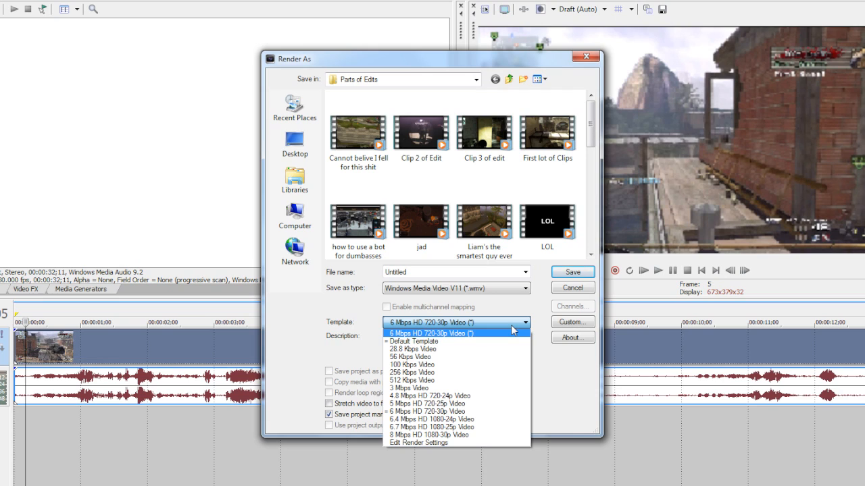
pyautogui.click(430, 335)
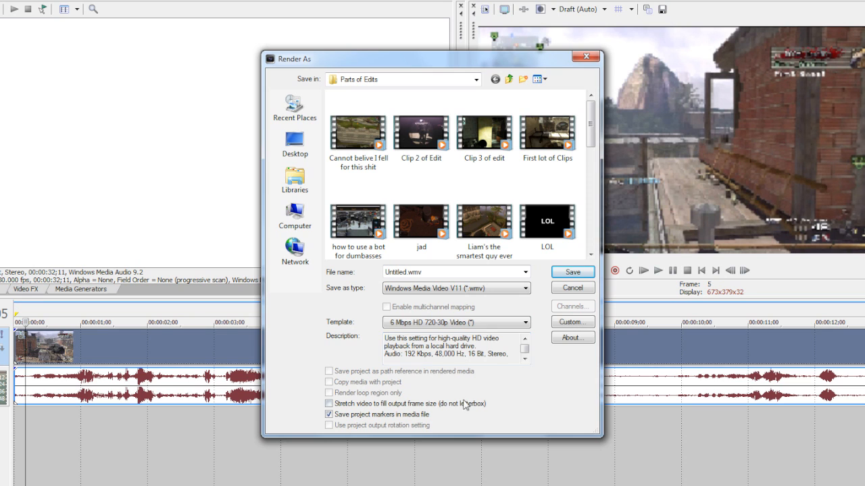
# Step: Open the custom settings of the render template and review the audio attributes and mode options
pyautogui.click(572, 322)
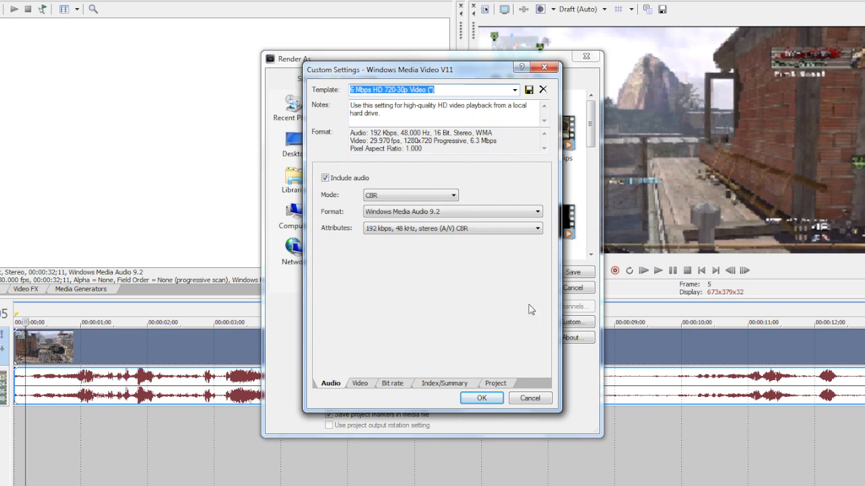
pyautogui.click(432, 229)
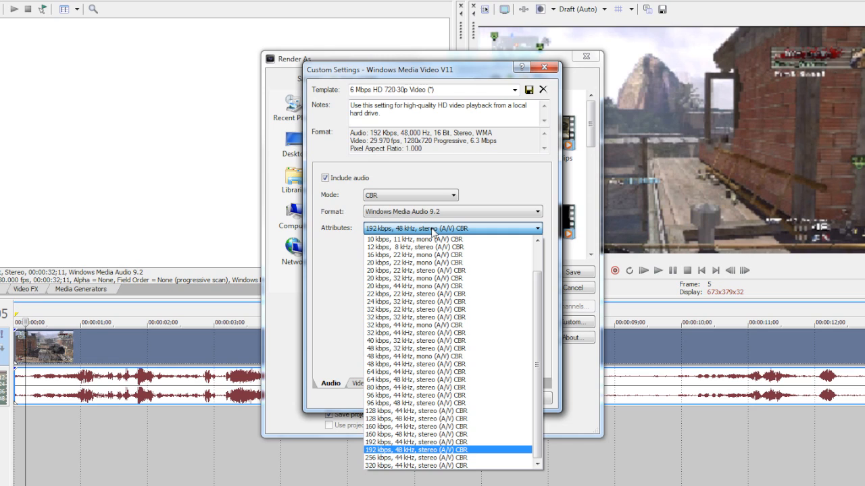
pyautogui.click(431, 229)
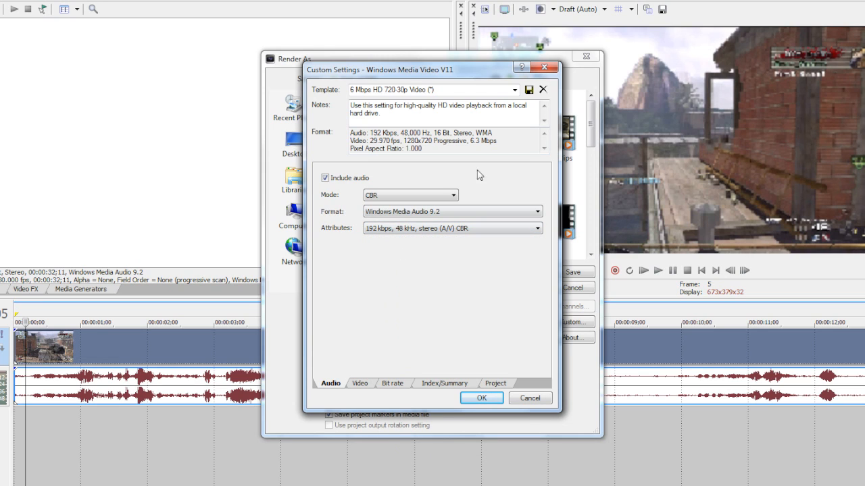
pyautogui.click(441, 194)
pyautogui.click(442, 194)
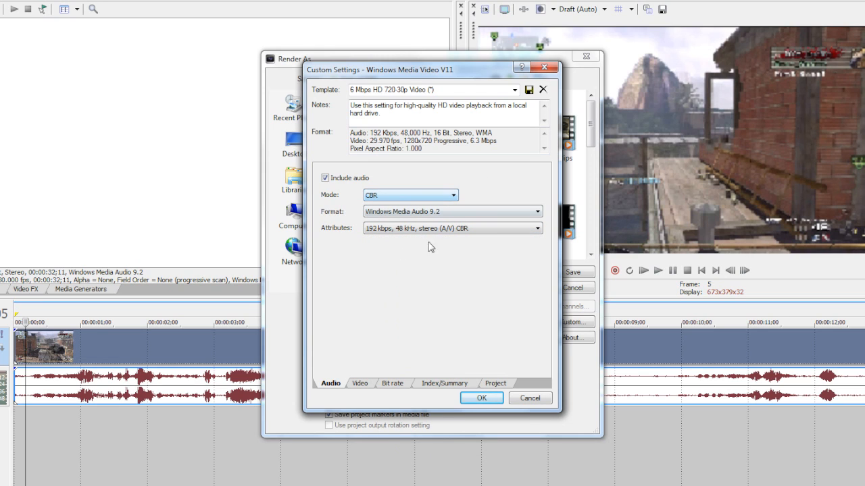
# Step: In the custom video settings, keep Windows Media Video 9 as the format and choose the High definition (1280x720) image size
pyautogui.click(358, 383)
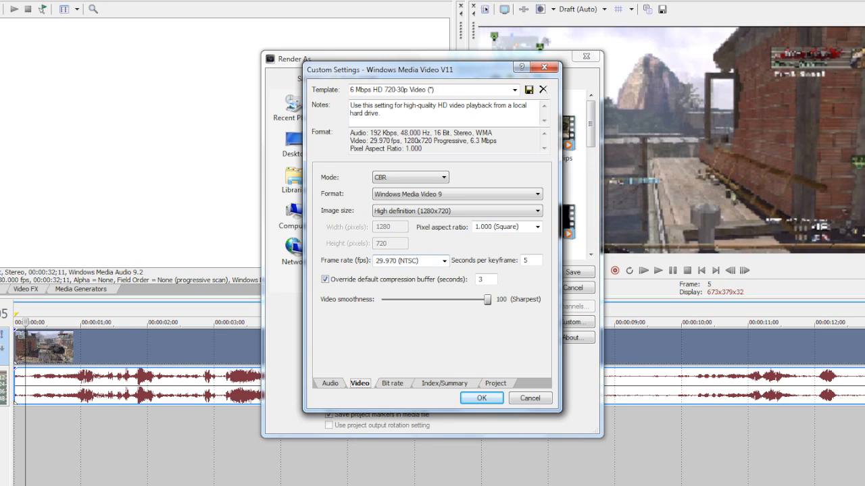
pyautogui.click(453, 195)
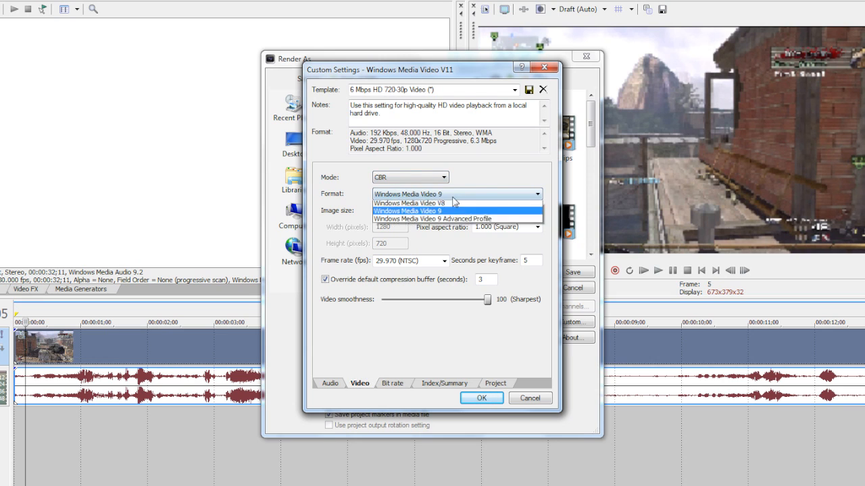
pyautogui.click(453, 197)
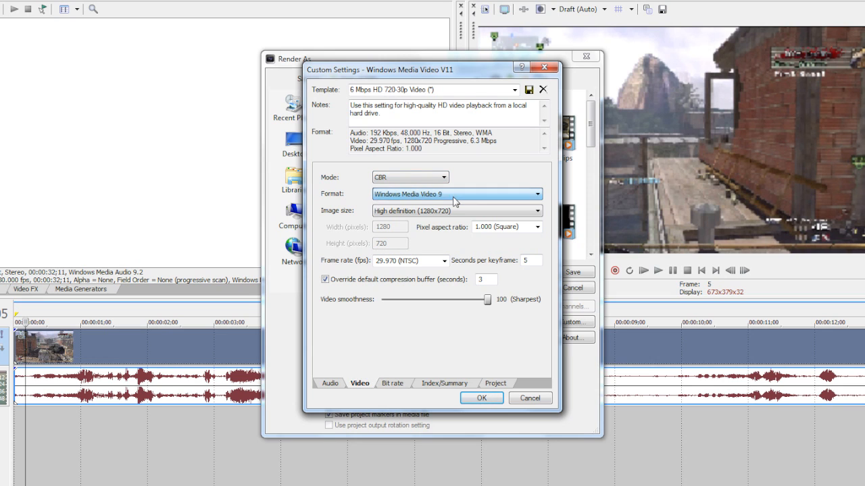
pyautogui.click(438, 212)
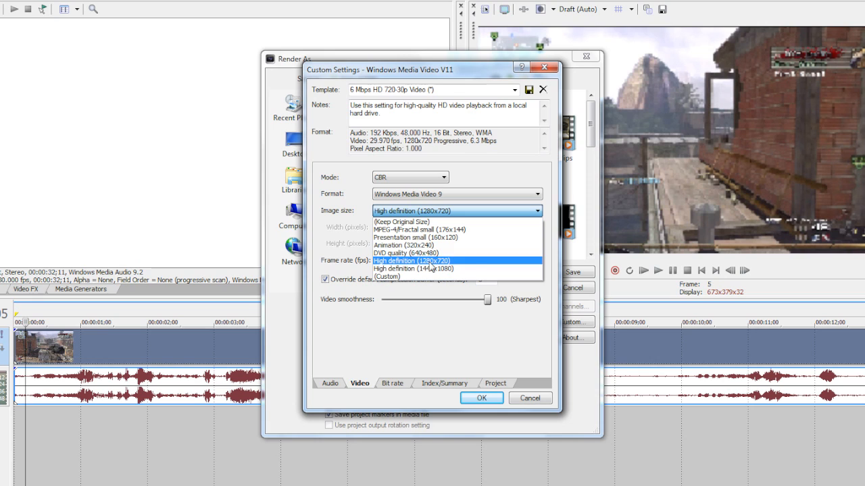
pyautogui.click(443, 260)
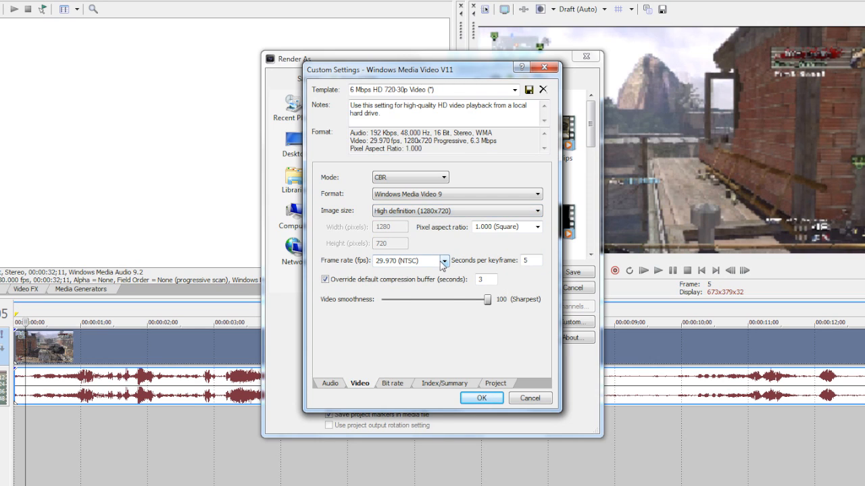
# Step: Review the video's pixel aspect ratio, frame rate, seconds per keyframe and compression buffer settings
pyautogui.click(536, 229)
pyautogui.click(536, 229)
pyautogui.click(536, 229)
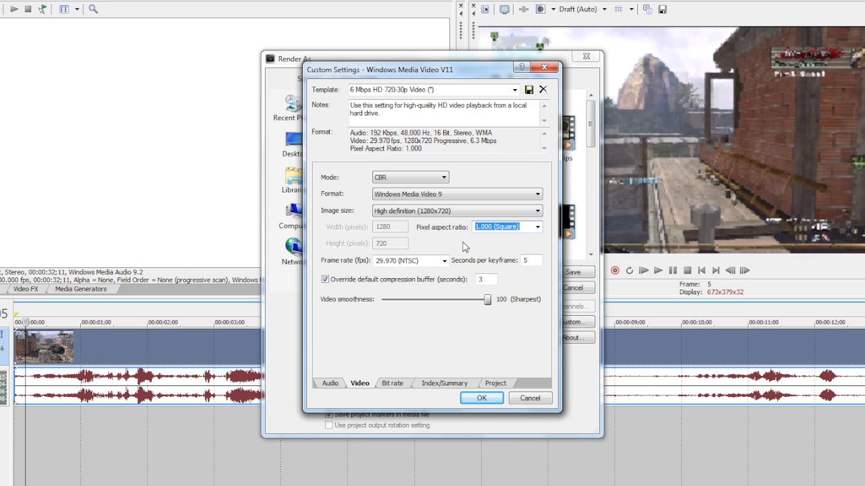
pyautogui.click(445, 261)
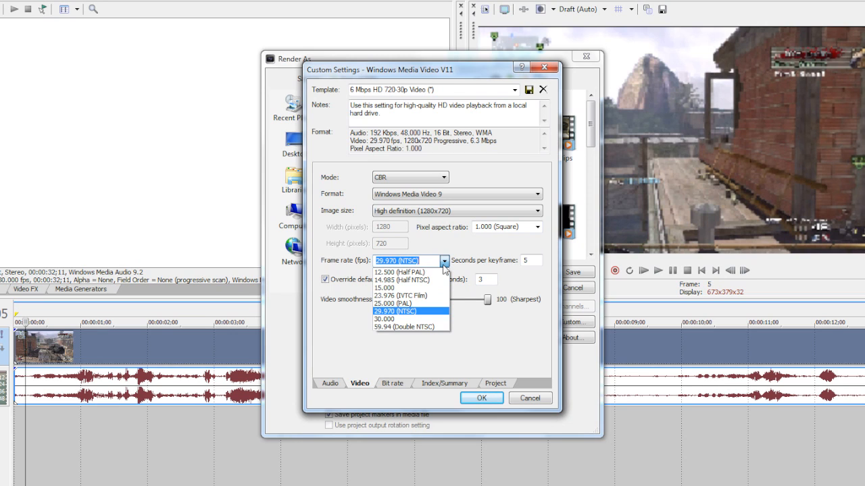
pyautogui.click(523, 295)
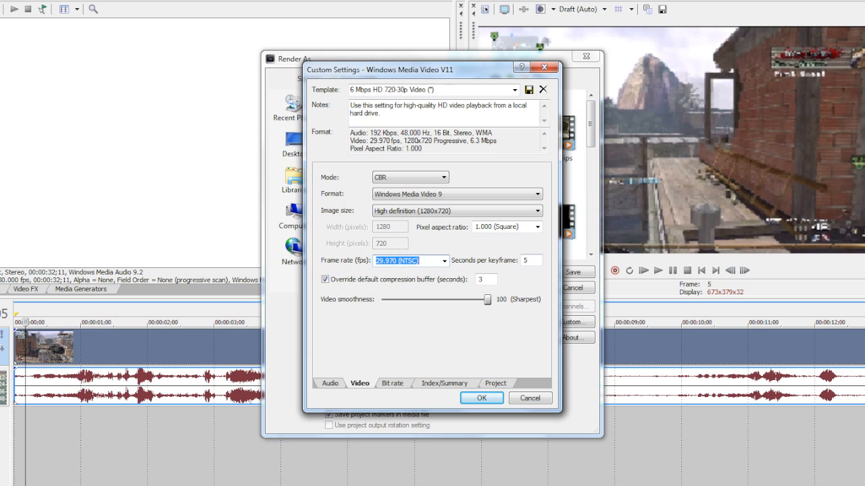
pyautogui.click(532, 261)
pyautogui.click(487, 278)
pyautogui.click(528, 260)
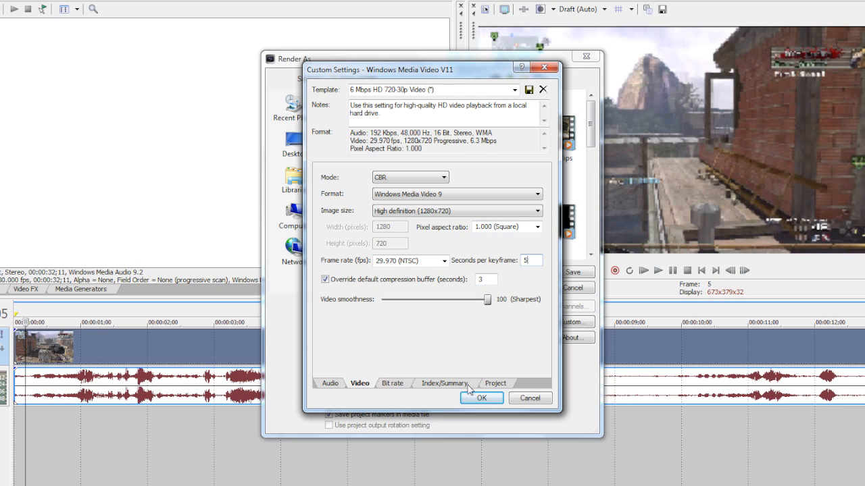
# Step: Set the Internet/LAN target bit rate to 6 M in the custom render settings
pyautogui.click(394, 384)
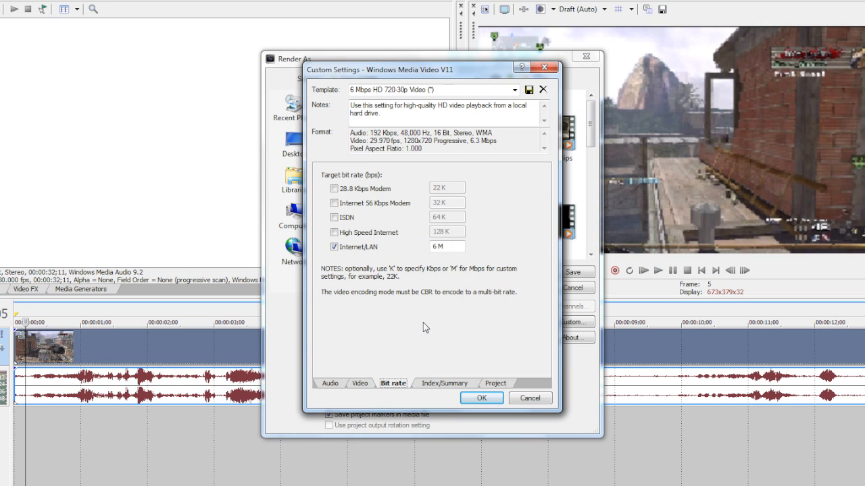
pyautogui.click(447, 247)
pyautogui.moveTo(446, 247); pyautogui.dragTo(431, 248)
pyautogui.press('BackSpace')
pyautogui.hotkey('shift', 'Home')
pyautogui.write('6')
# Step: Leave the index and summary details blank, choose Best as the video rendering quality and accept the custom settings
pyautogui.click(442, 384)
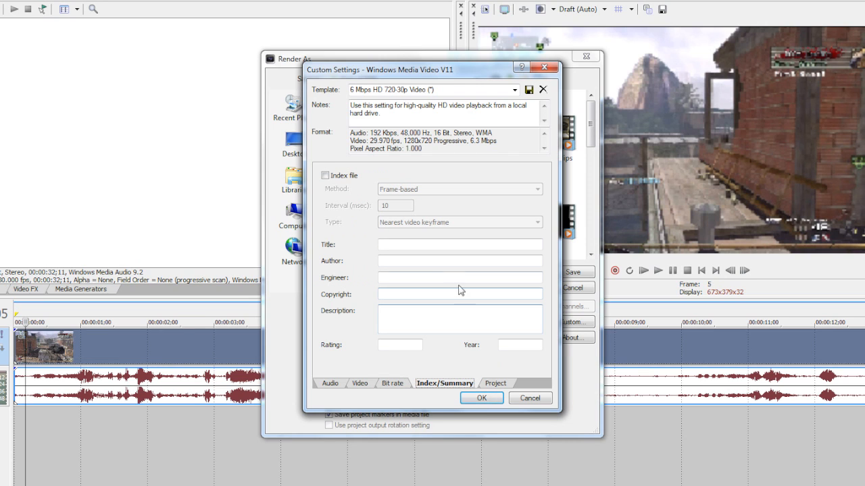
pyautogui.click(493, 385)
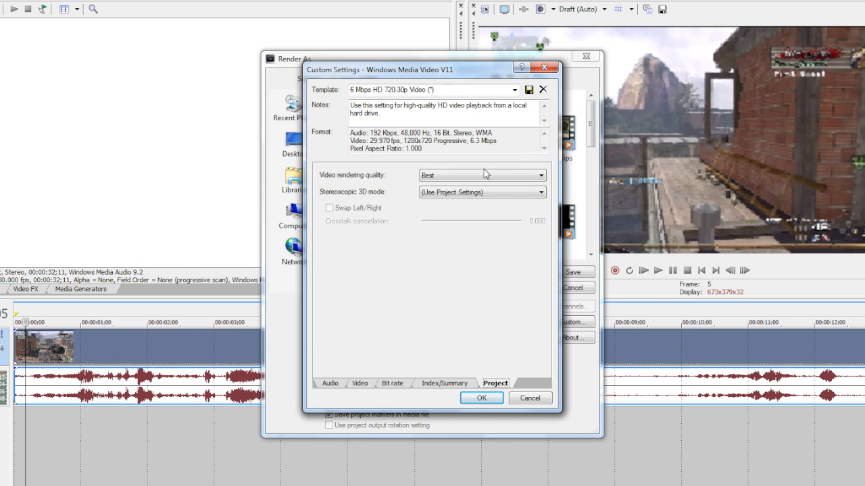
pyautogui.click(446, 177)
pyautogui.click(444, 218)
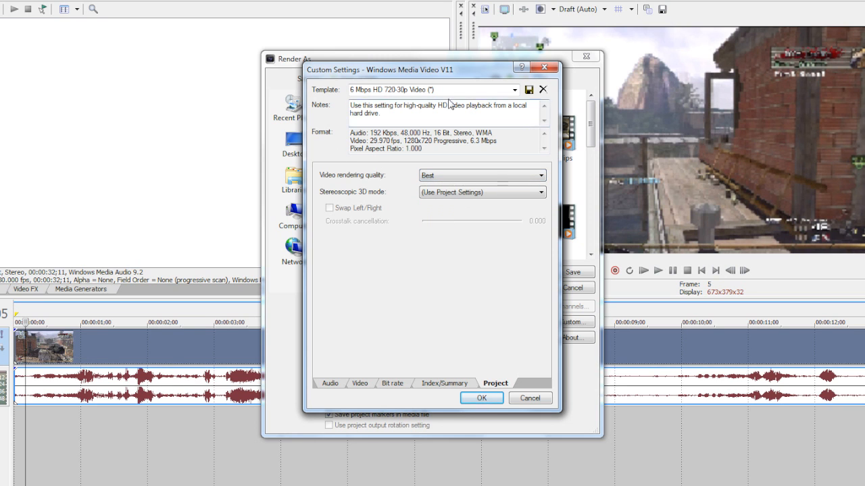
pyautogui.click(481, 399)
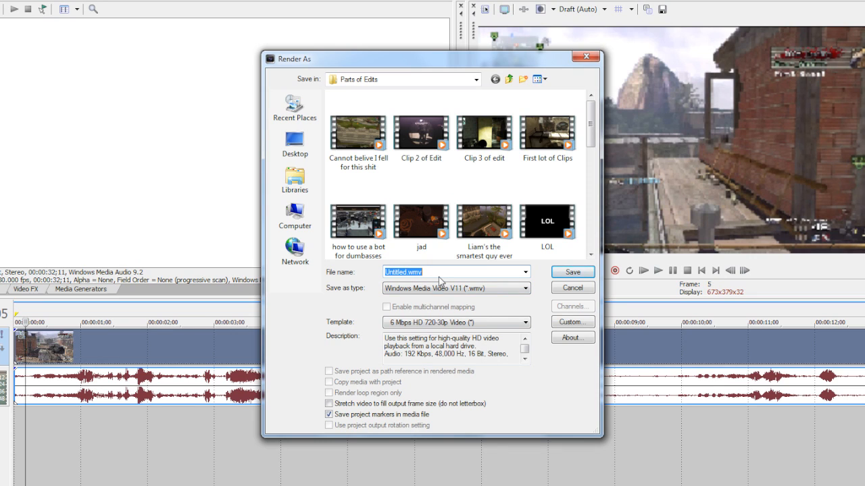
# Step: Check the available save locations for the rendered file
pyautogui.click(476, 81)
pyautogui.click(476, 80)
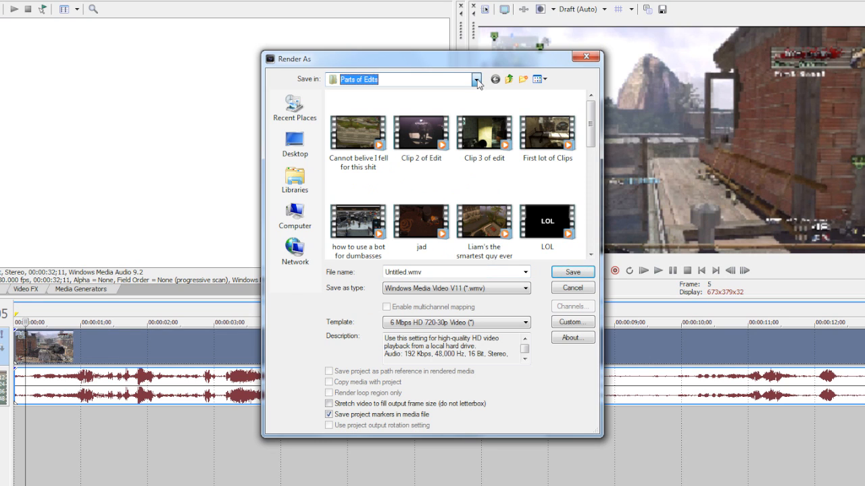